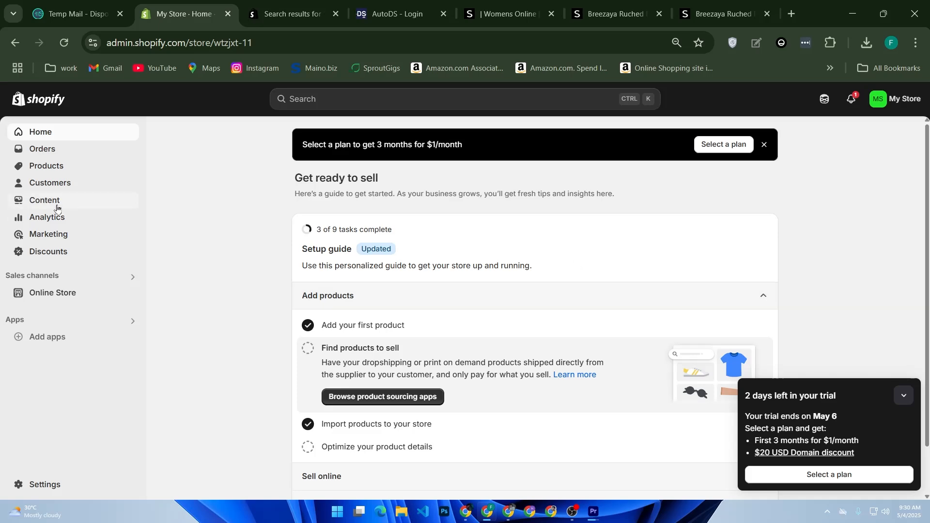
Step: Download the sample product import CSV from the store's Products page as product_template (2) and open it in Excel
{"action": "left_click", "coordinate": [59, 174]}
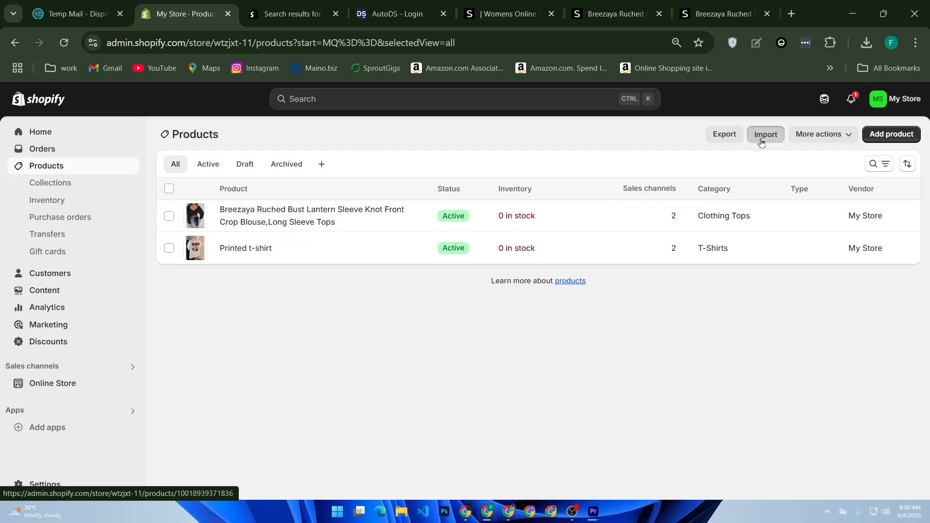
{"action": "left_click", "coordinate": [761, 140]}
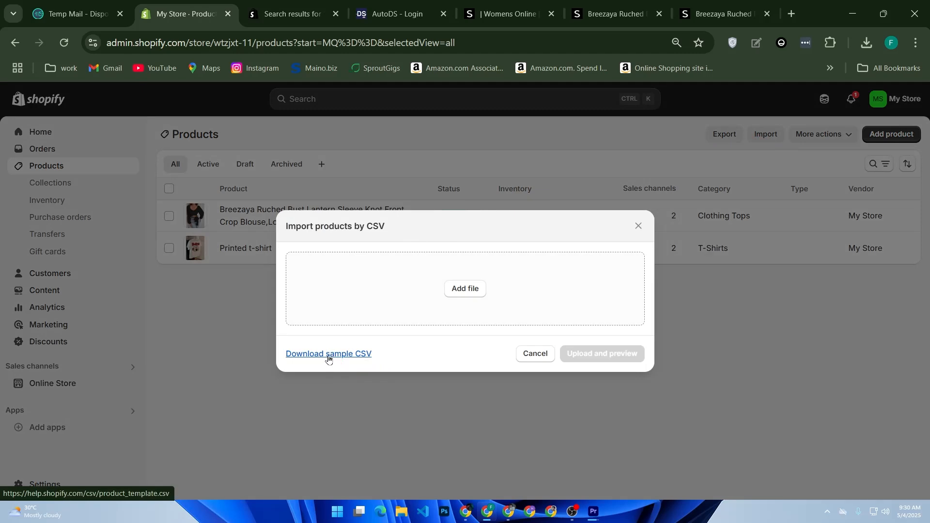
{"action": "left_click", "coordinate": [328, 354]}
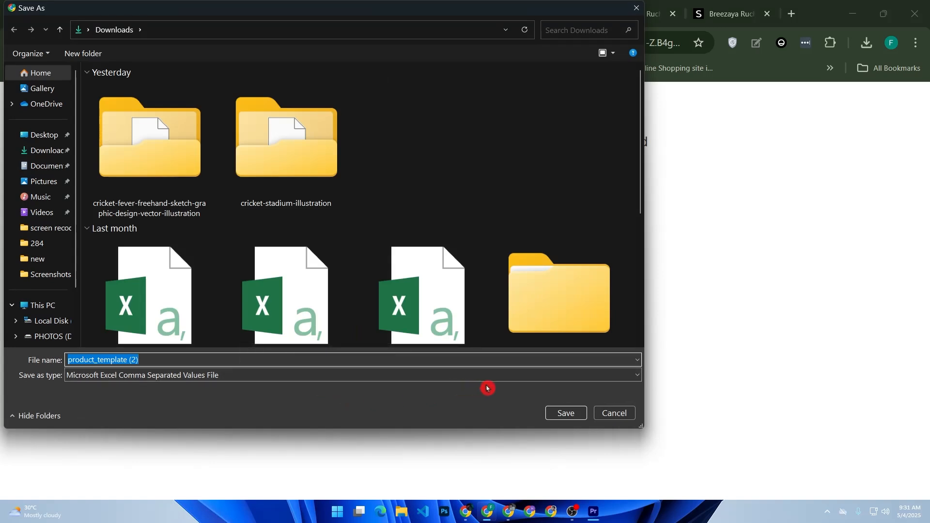
{"action": "left_click", "coordinate": [565, 413]}
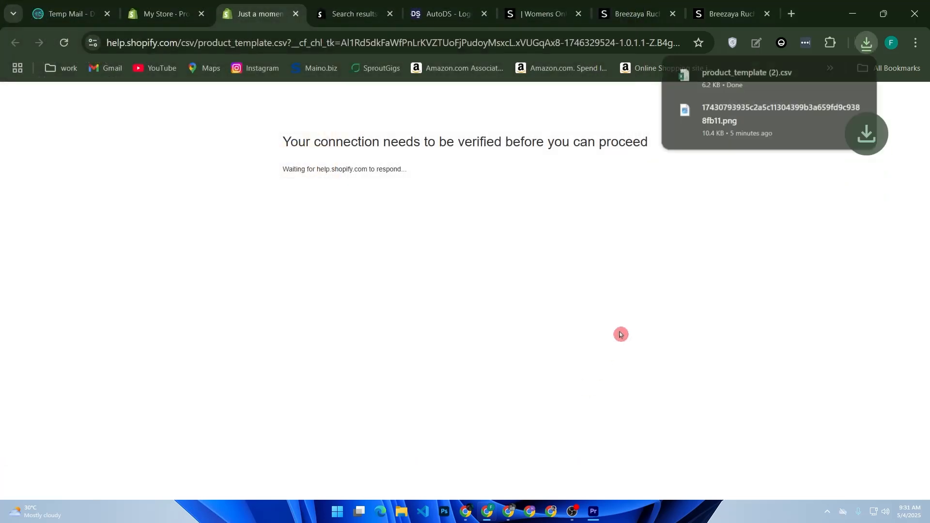
{"action": "left_click", "coordinate": [830, 73]}
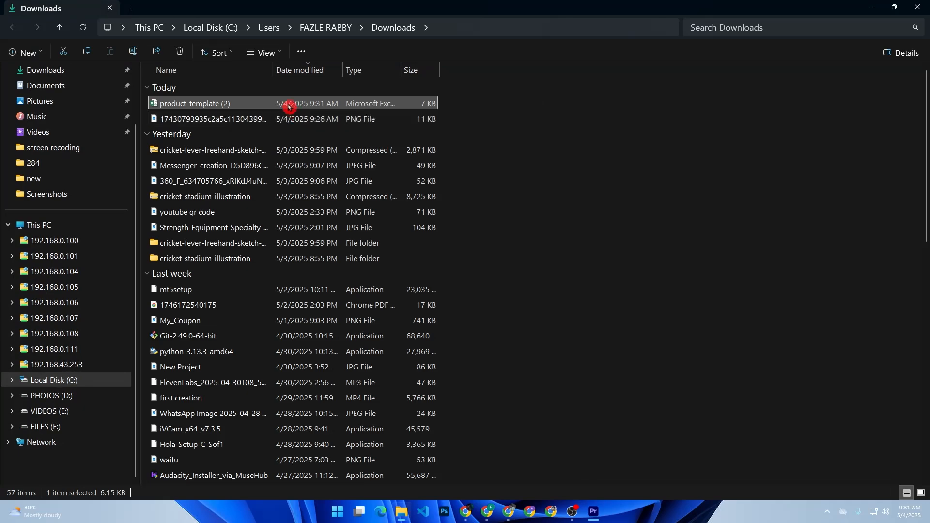
{"action": "double_click", "coordinate": [288, 104]}
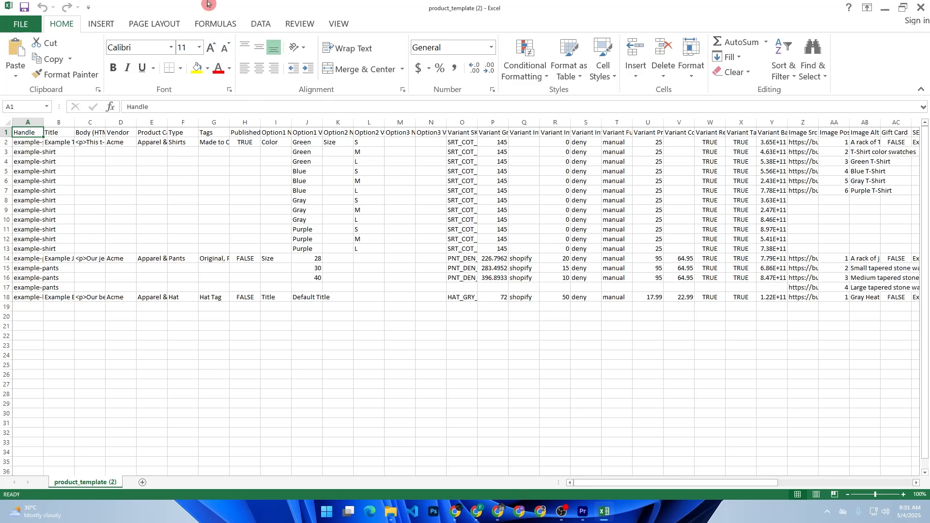
Step: Widen the Handle column and set the first product row's handle to men-black-shirt
{"action": "left_click_drag", "start_coordinate": [43, 122], "coordinate": [66, 122]}
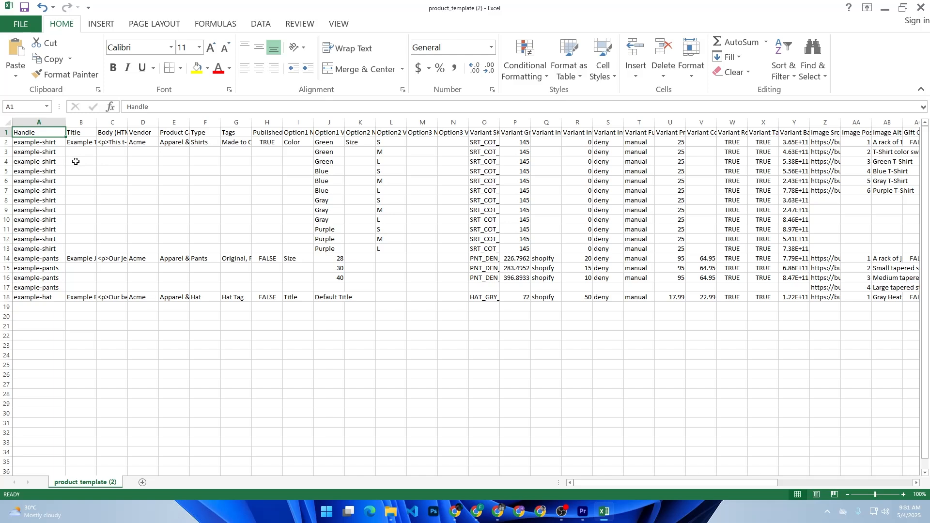
{"action": "left_click", "coordinate": [30, 144]}
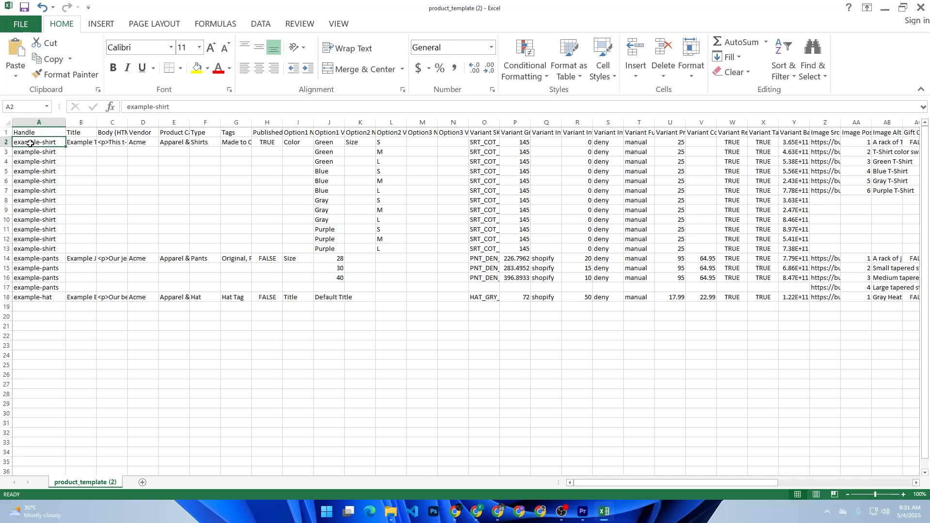
{"action": "type", "text": "men-black-shirt"}
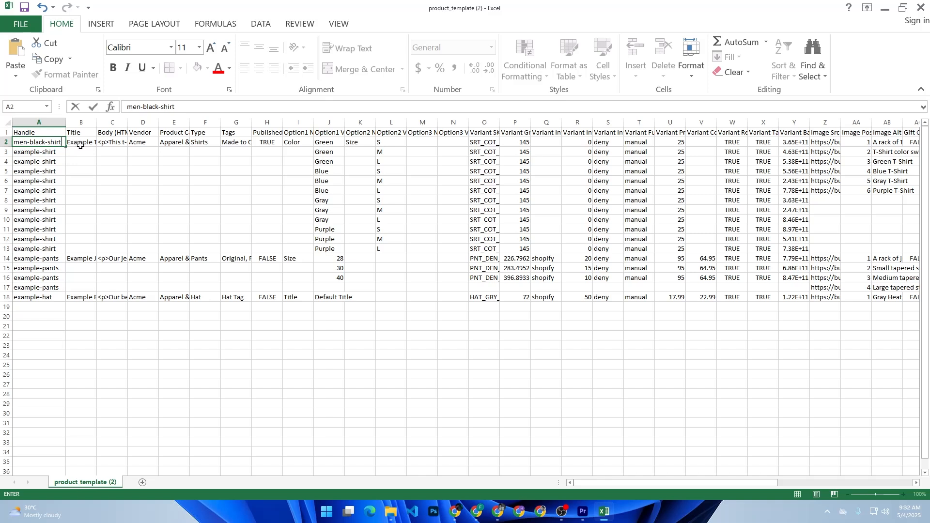
Step: Widen the Body (HTML) column and check the first product's description and vendor cells
{"action": "left_click", "coordinate": [114, 142]}
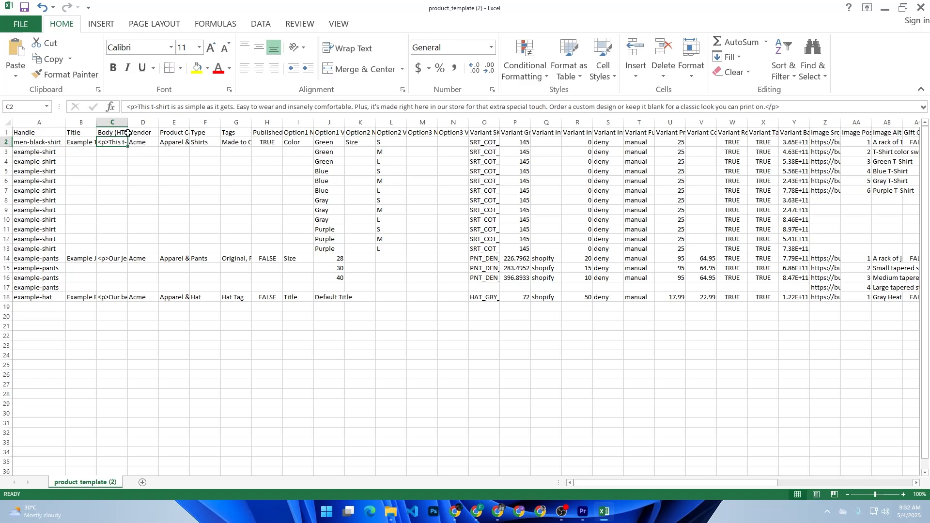
{"action": "left_click_drag", "start_coordinate": [125, 125], "coordinate": [143, 142]}
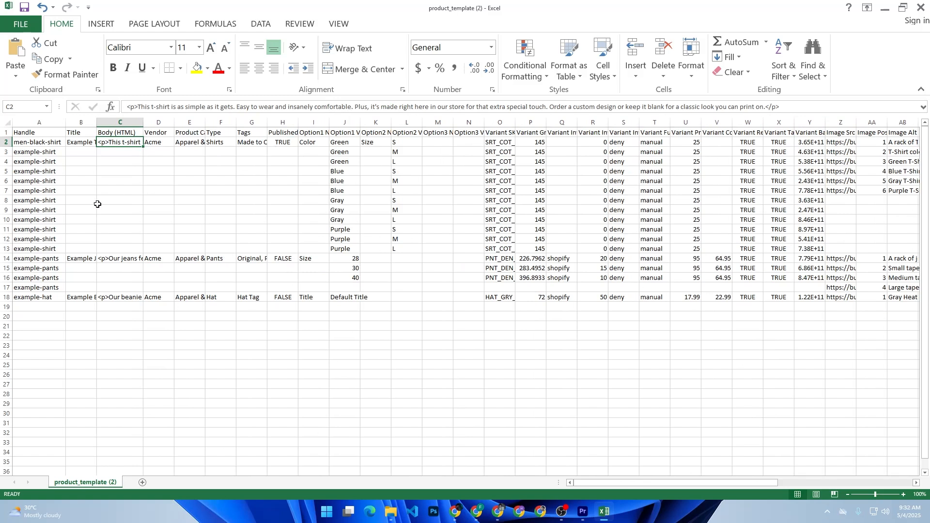
{"action": "left_click", "coordinate": [162, 140]}
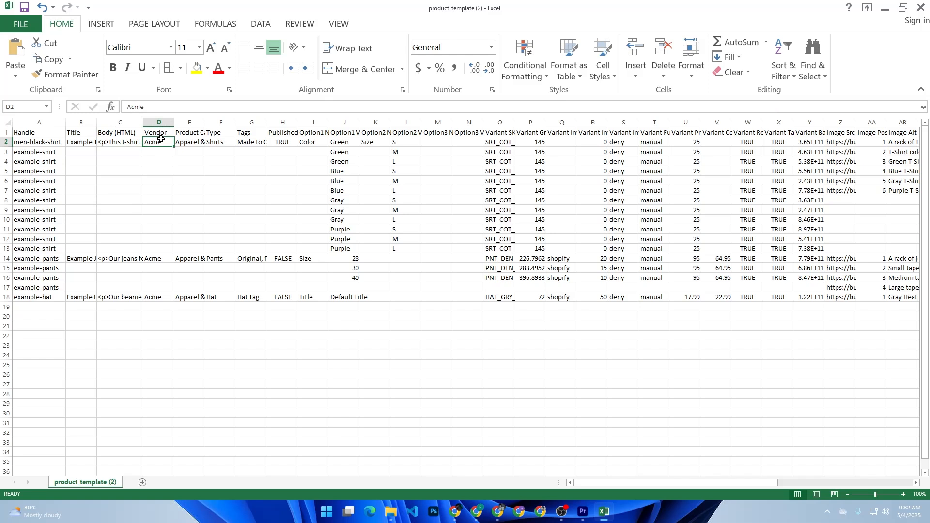
Step: Fill the Type value Shirts from the first product row down through row 10
{"action": "left_click", "coordinate": [228, 141]}
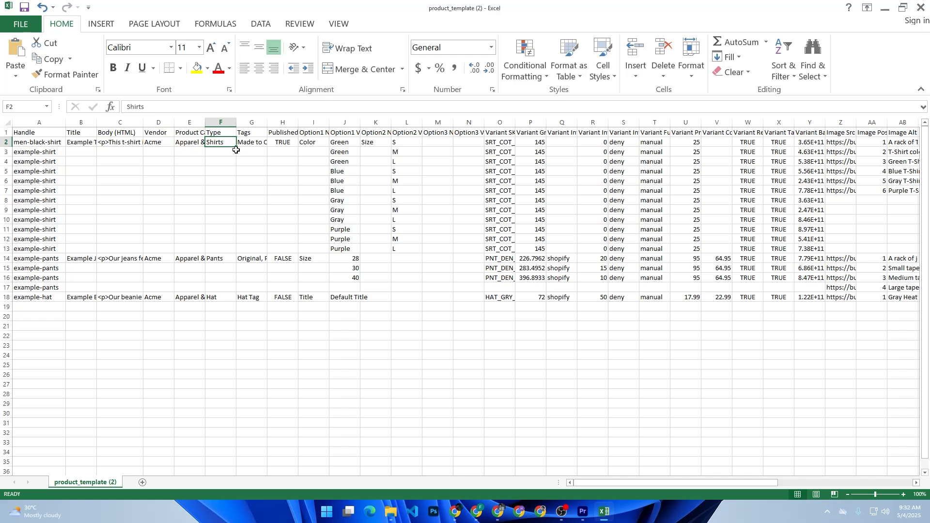
{"action": "left_click_drag", "start_coordinate": [236, 148], "coordinate": [261, 218]}
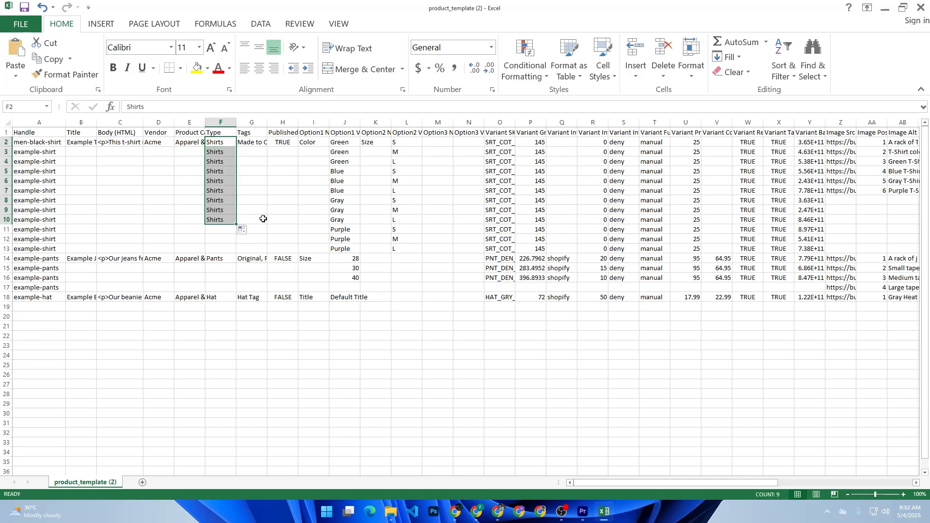
{"action": "left_click", "coordinate": [223, 194]}
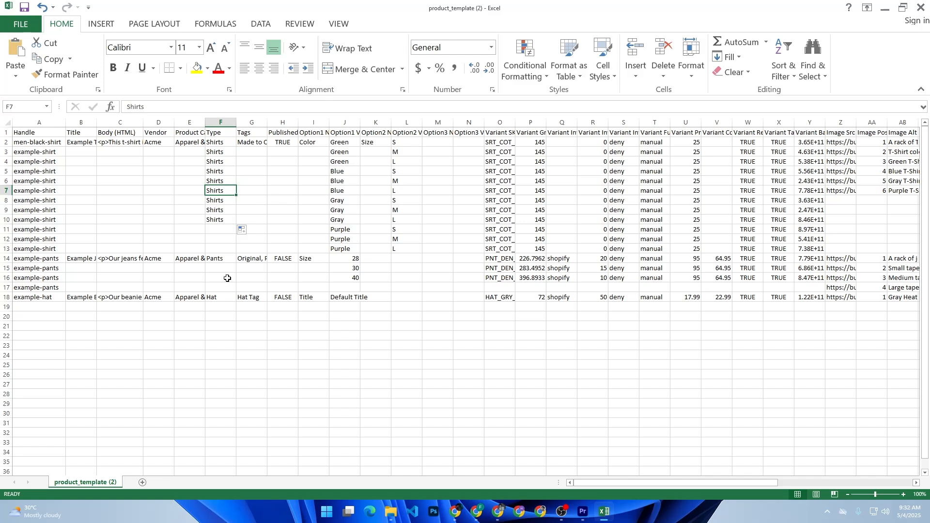
Step: Check the first product's Tags and Published cells, widen the Variant SKU and Variant Grams columns, and review the remaining columns through Status
{"action": "left_click", "coordinate": [246, 142]}
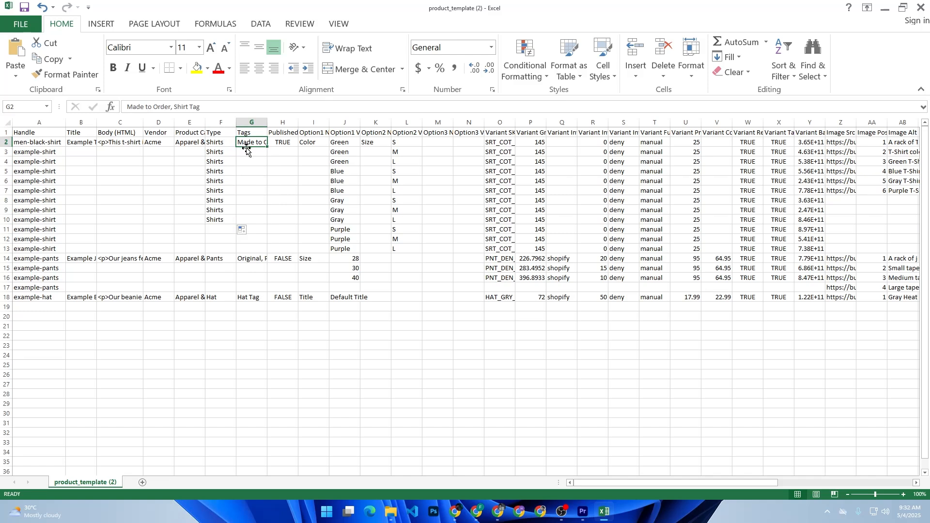
{"action": "left_click", "coordinate": [287, 146]}
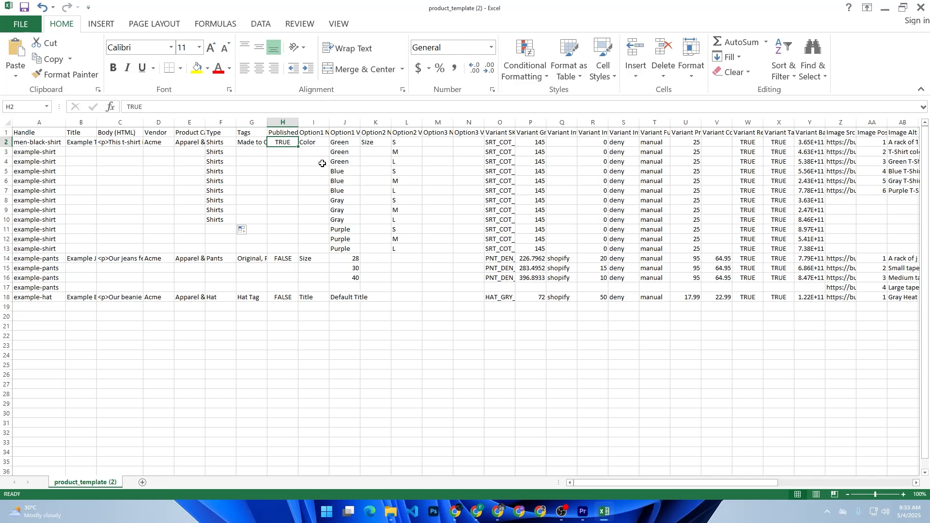
{"action": "left_click_drag", "start_coordinate": [512, 119], "coordinate": [682, 121]}
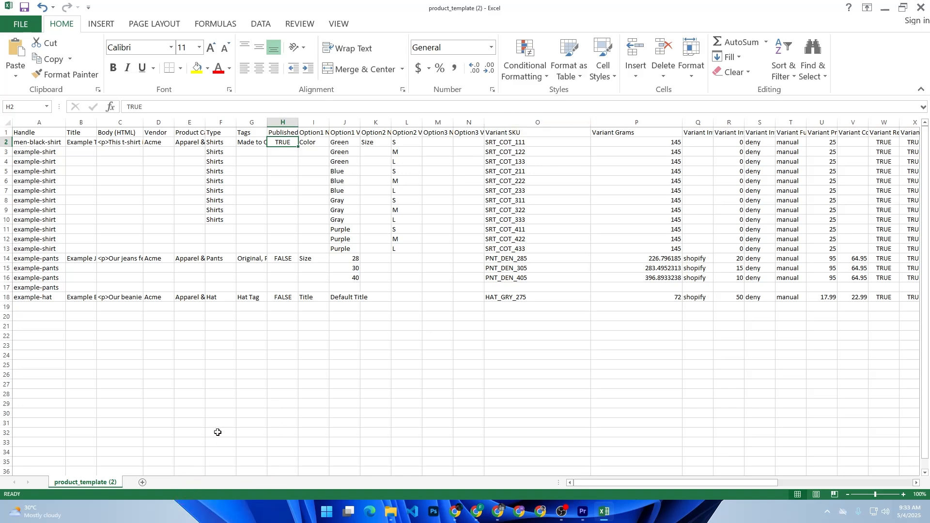
{"action": "left_click_drag", "start_coordinate": [640, 486], "coordinate": [789, 486]}
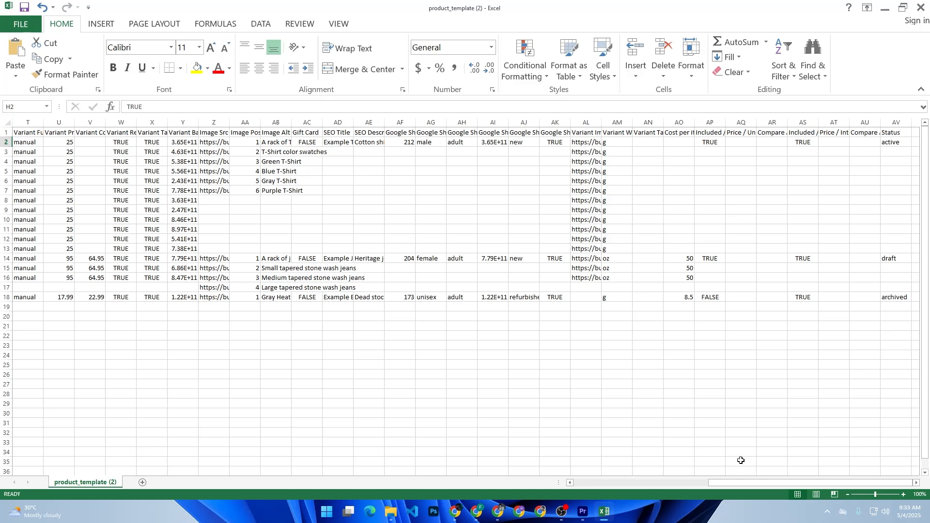
Step: Save the edited product template, keeping the CSV (Comma delimited) format
{"action": "key", "text": "ctrl+s"}
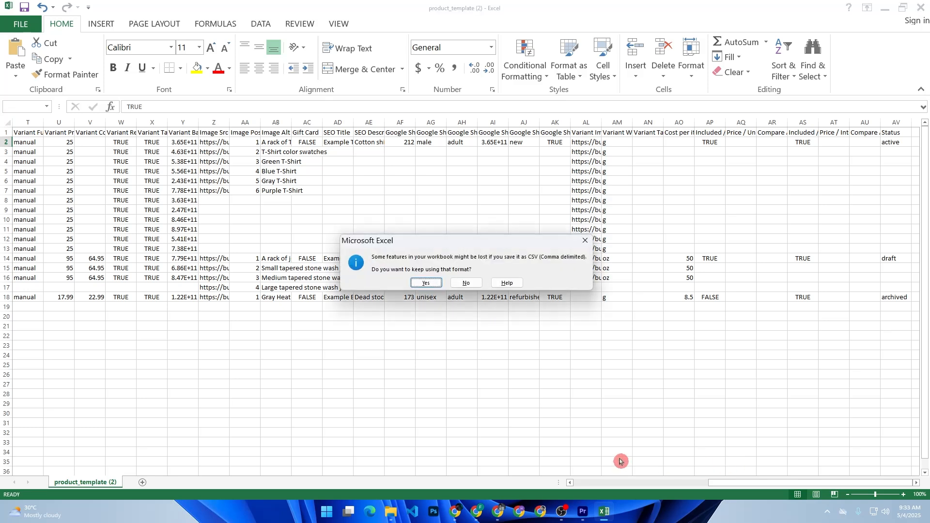
{"action": "left_click", "coordinate": [427, 286]}
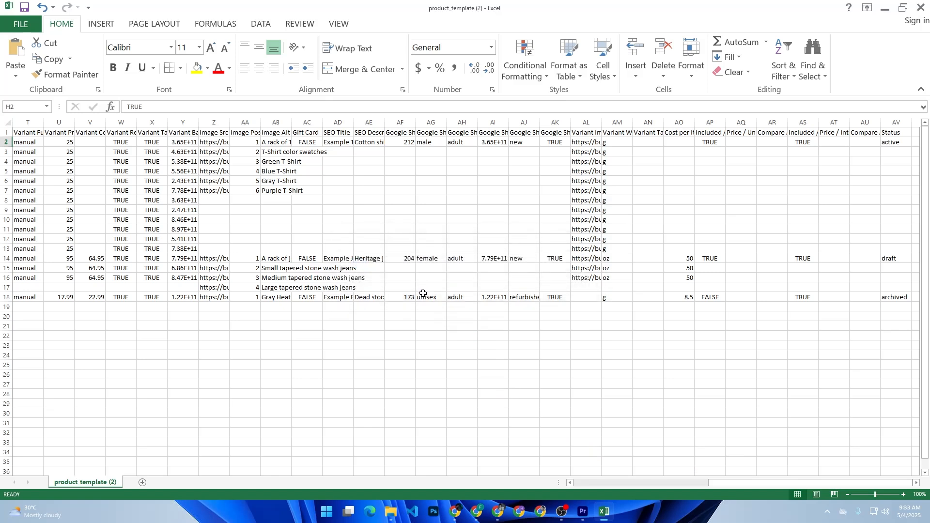
{"action": "key", "text": "ctrl+s"}
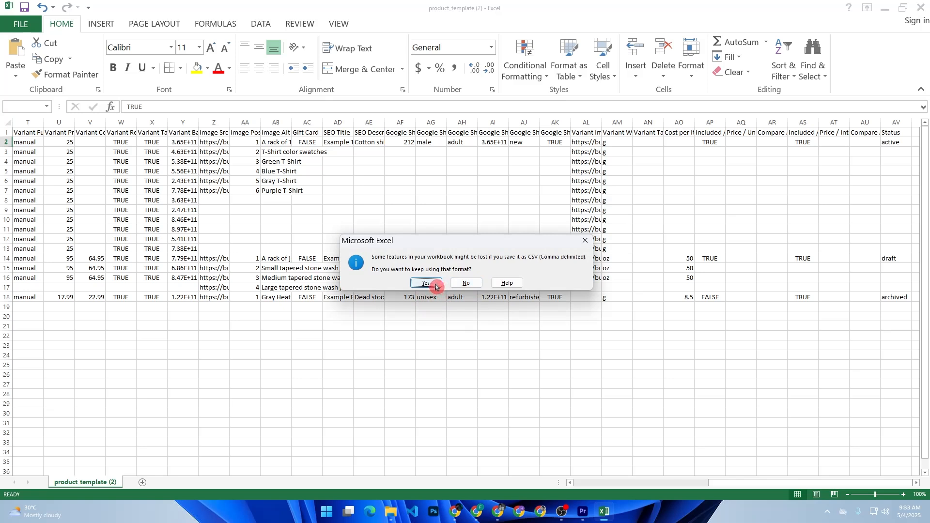
{"action": "left_click", "coordinate": [435, 285]}
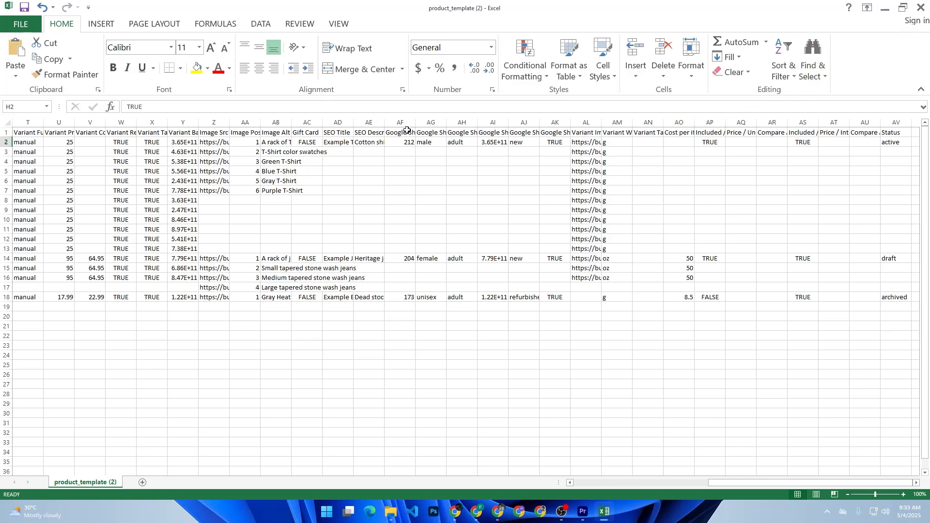
{"action": "left_click", "coordinate": [16, 25]}
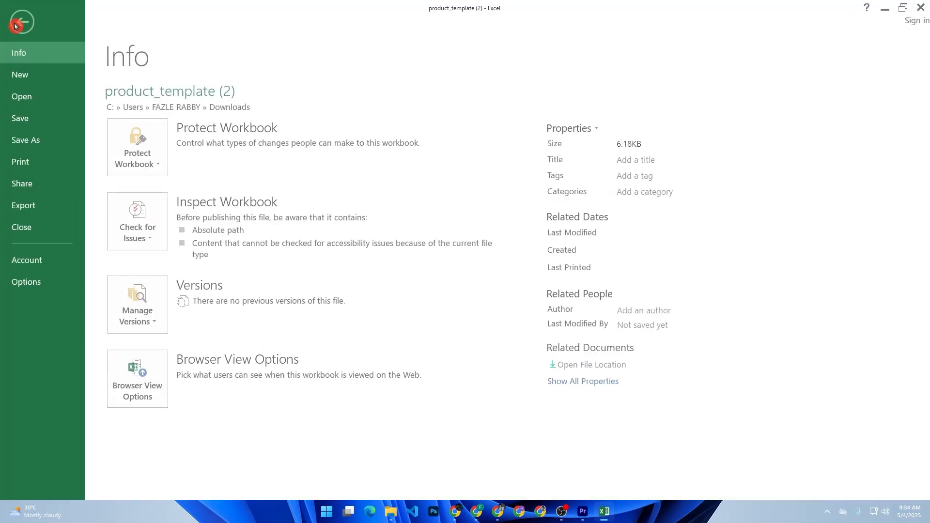
{"action": "left_click", "coordinate": [39, 141]}
{"action": "left_click", "coordinate": [338, 347]}
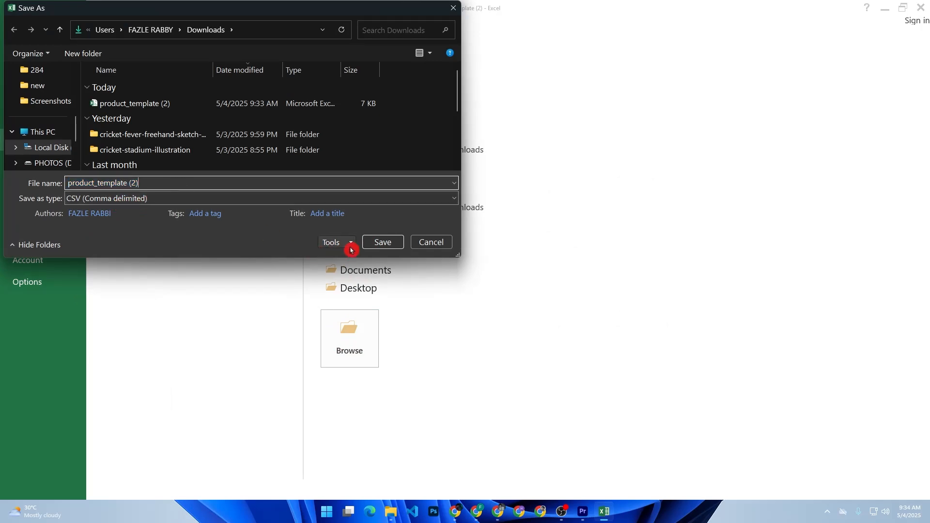
{"action": "key", "text": "Return"}
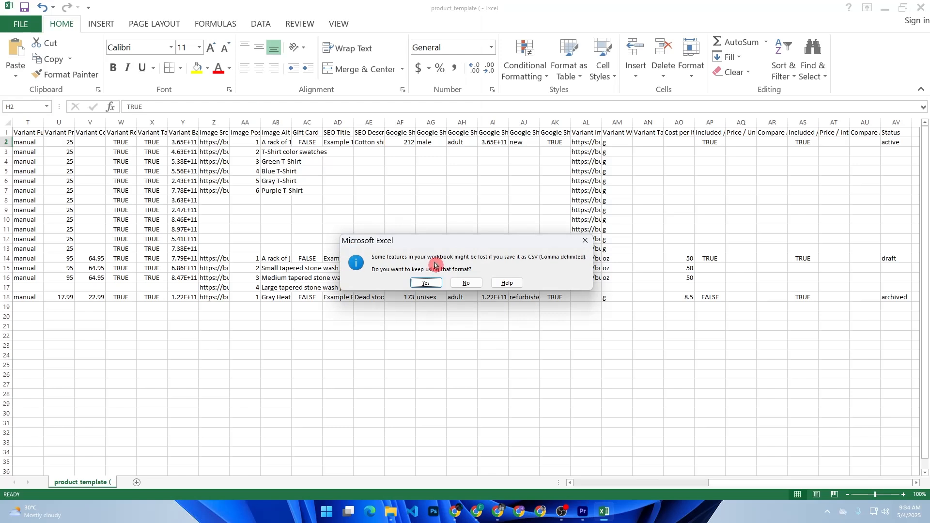
{"action": "left_click", "coordinate": [464, 285]}
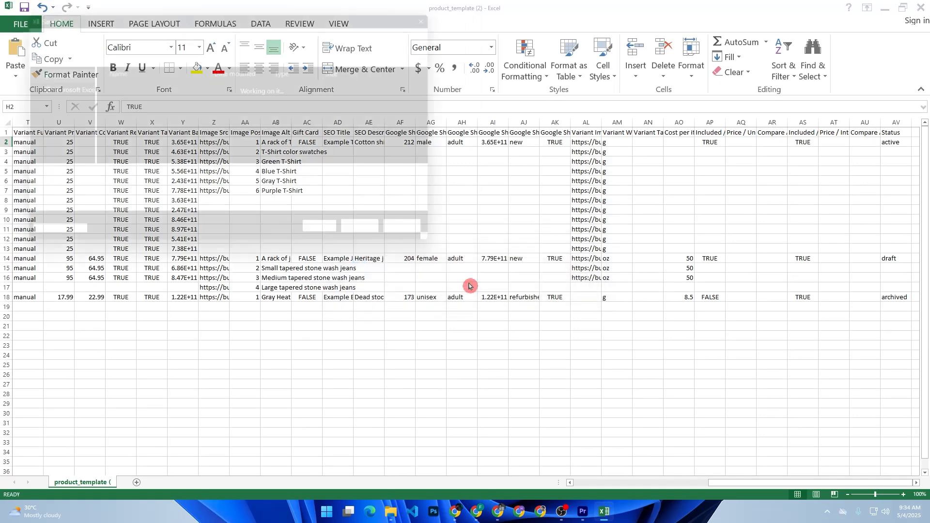
{"action": "left_click", "coordinate": [431, 242]}
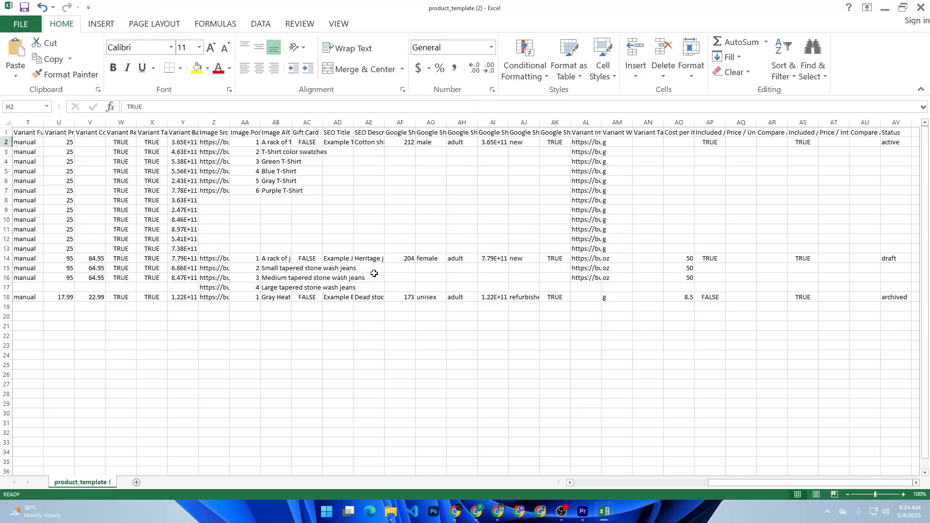
{"action": "left_click", "coordinate": [21, 24]}
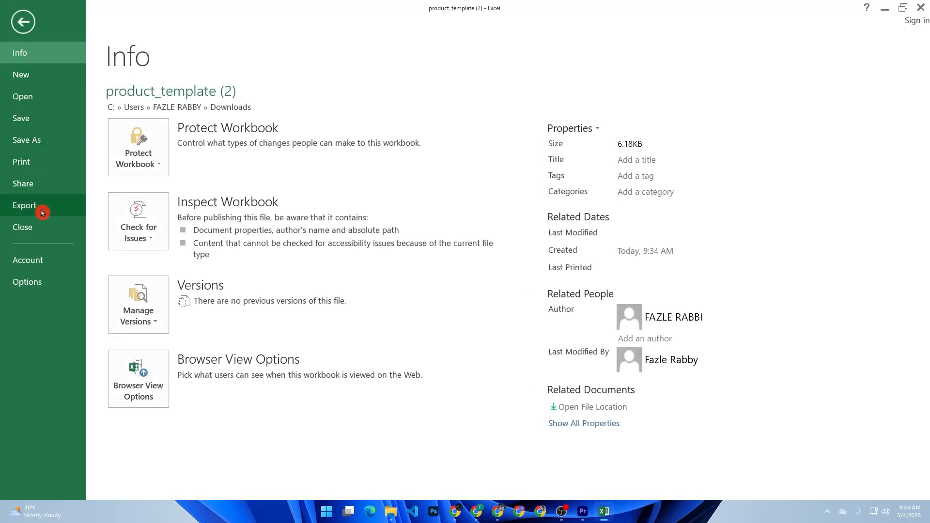
{"action": "left_click", "coordinate": [25, 206]}
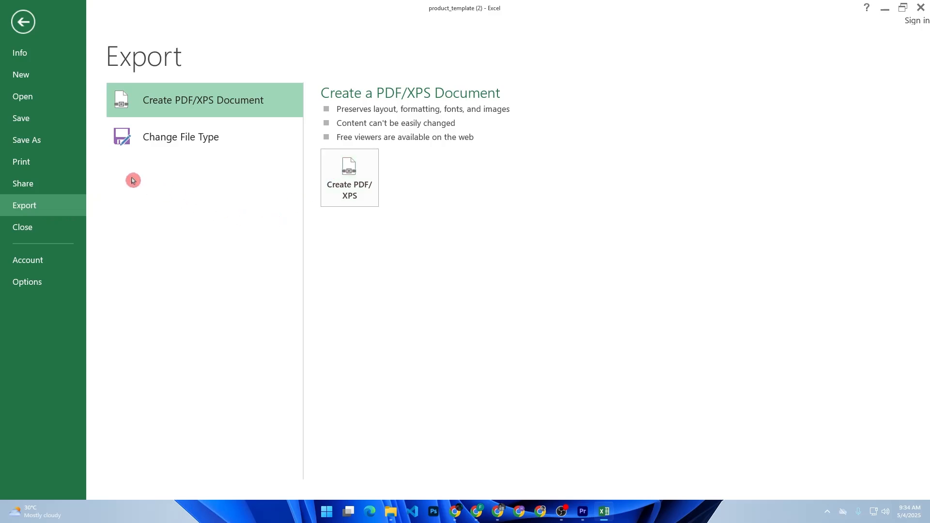
{"action": "left_click", "coordinate": [47, 164]}
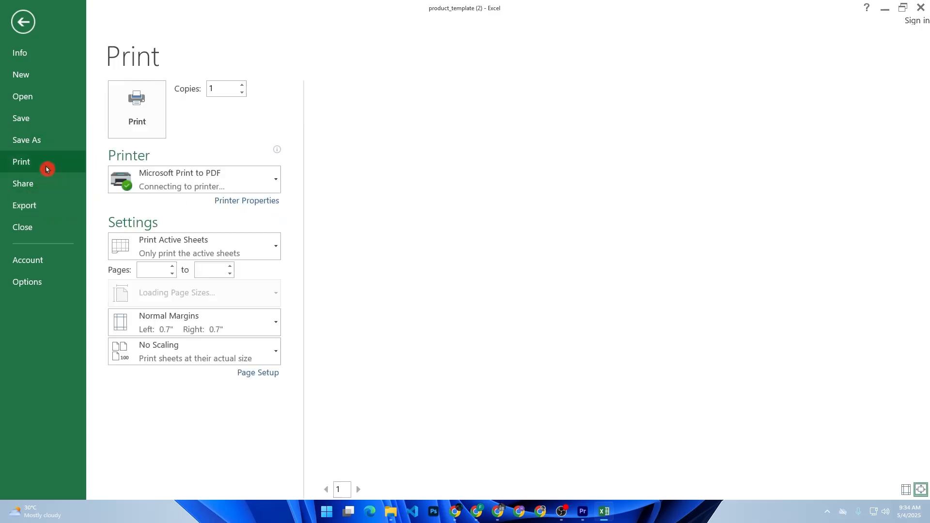
{"action": "left_click", "coordinate": [50, 140]}
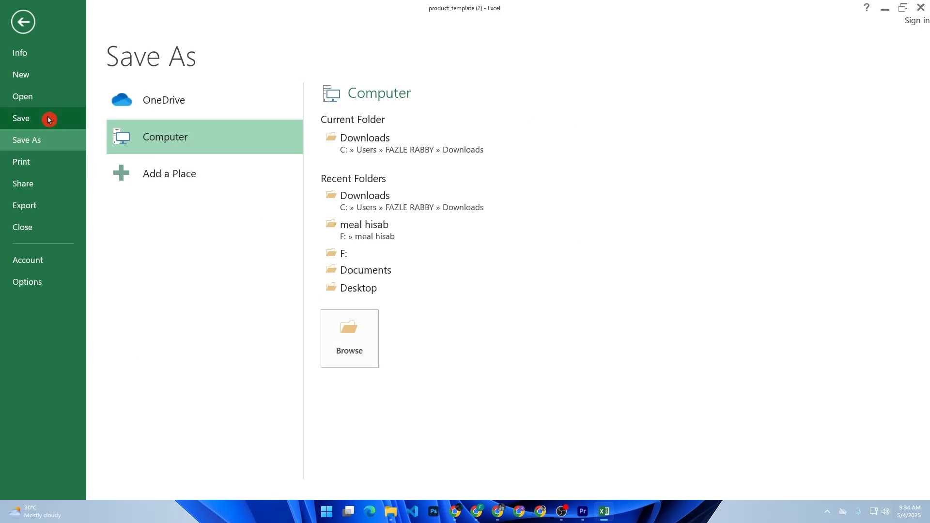
{"action": "left_click", "coordinate": [48, 119]}
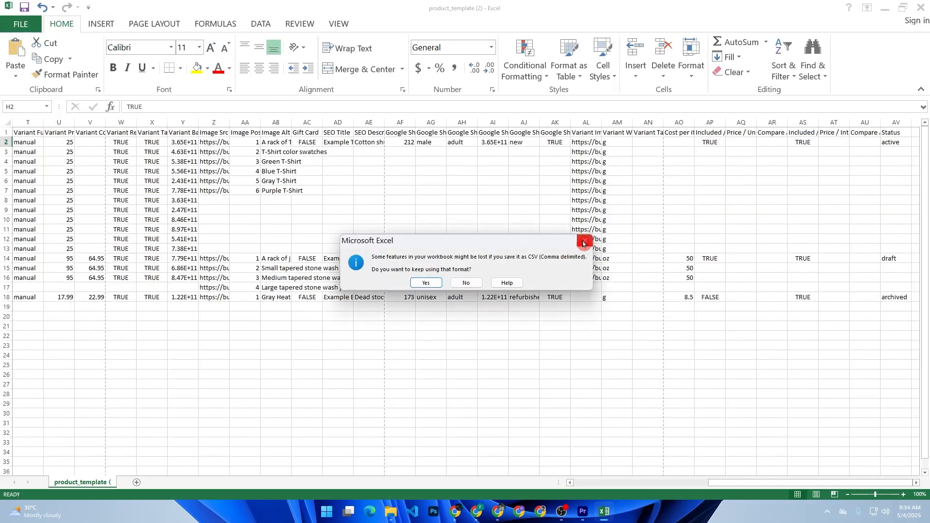
{"action": "left_click", "coordinate": [584, 244]}
{"action": "left_click", "coordinate": [380, 256]}
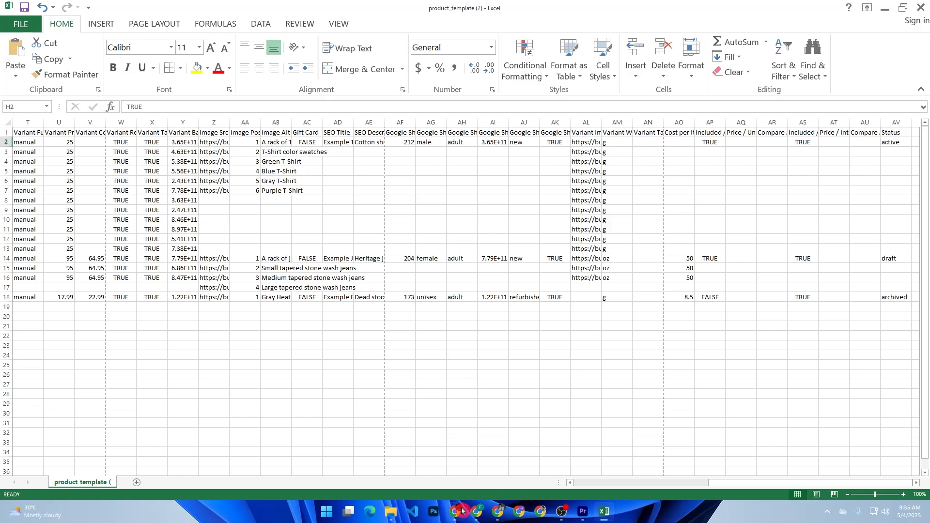
Step: Switch to the Shopify Products page in Chrome and choose product_template (2).csv from Downloads for a fresh product import
{"action": "left_click", "coordinate": [478, 512]}
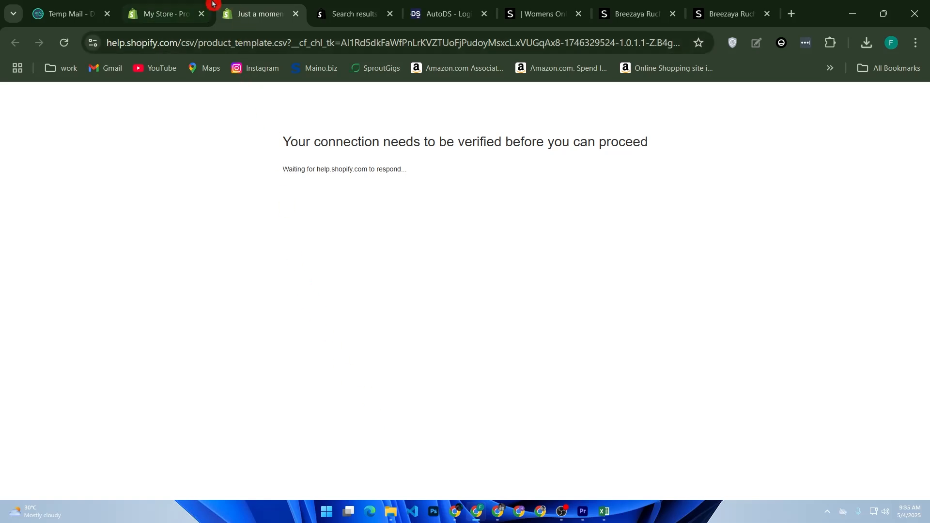
{"action": "left_click", "coordinate": [190, 4]}
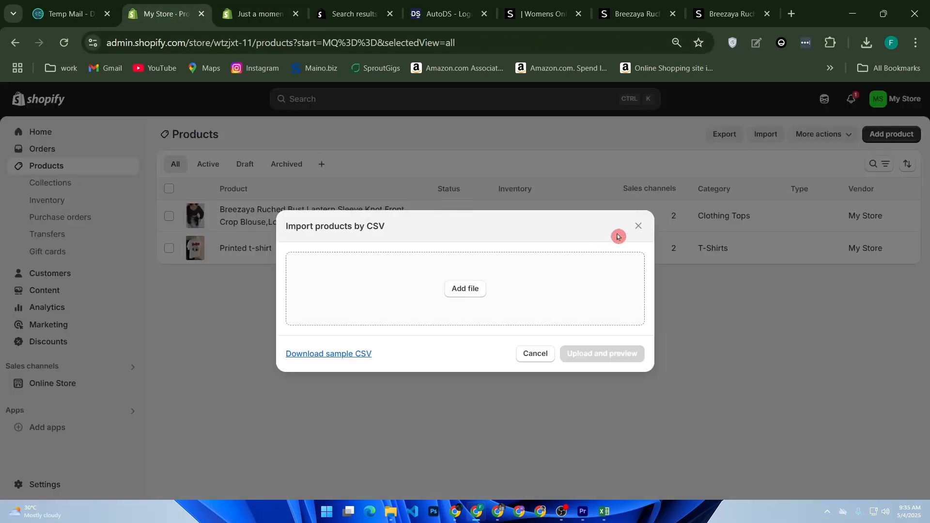
{"action": "left_click", "coordinate": [637, 227]}
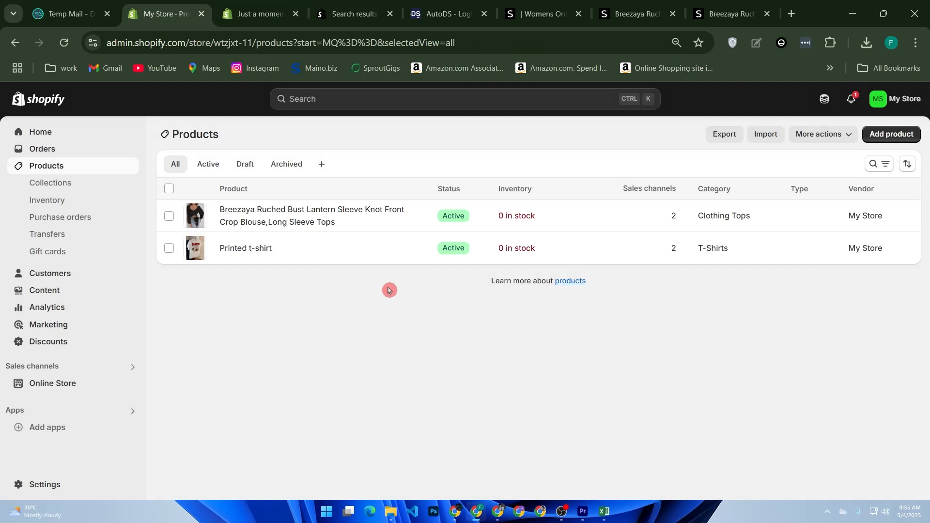
{"action": "left_click", "coordinate": [763, 136]}
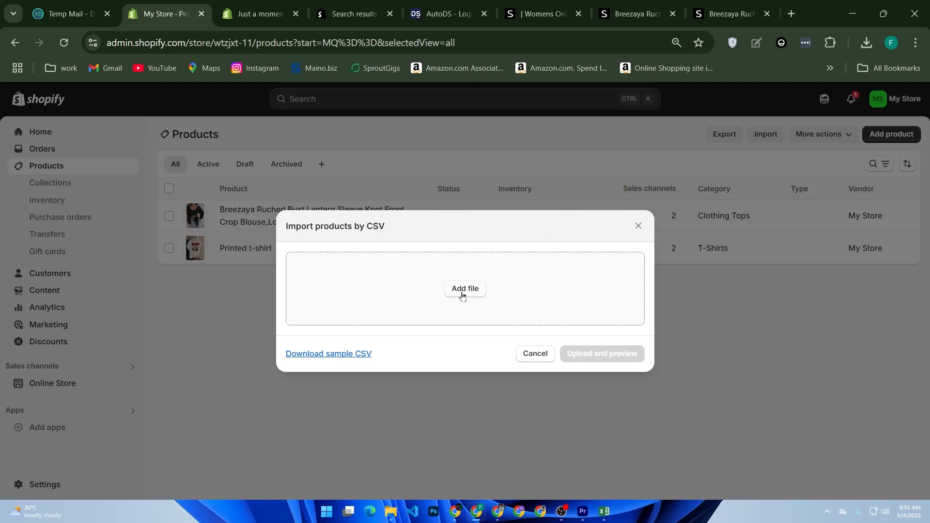
{"action": "left_click", "coordinate": [462, 293]}
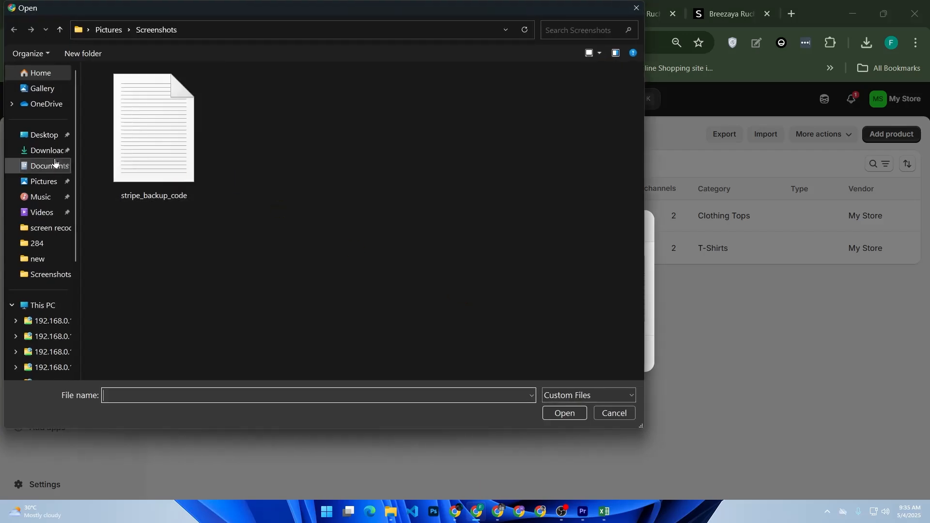
{"action": "left_click", "coordinate": [47, 150]}
{"action": "double_click", "coordinate": [151, 142]}
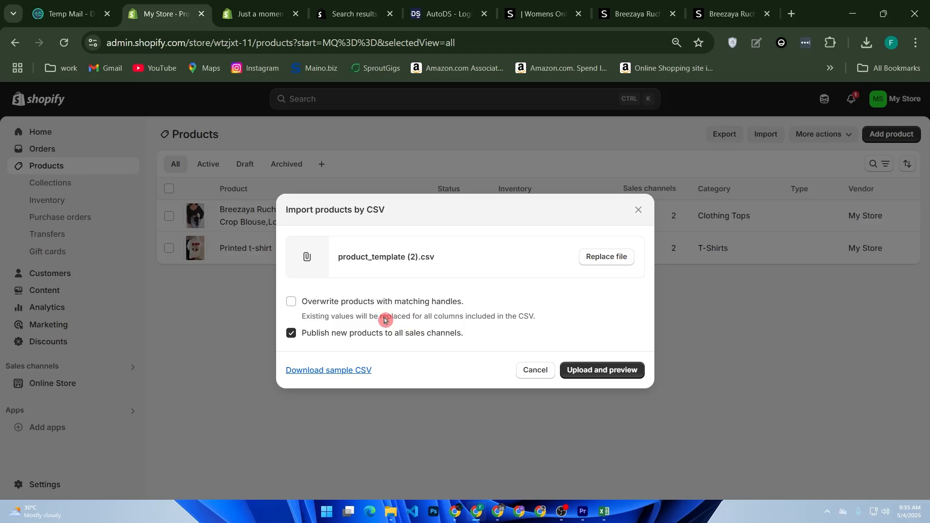
Step: Enable overwriting products with matching handles, and import the products from the CSV after previewing the first one
{"action": "left_click", "coordinate": [323, 305]}
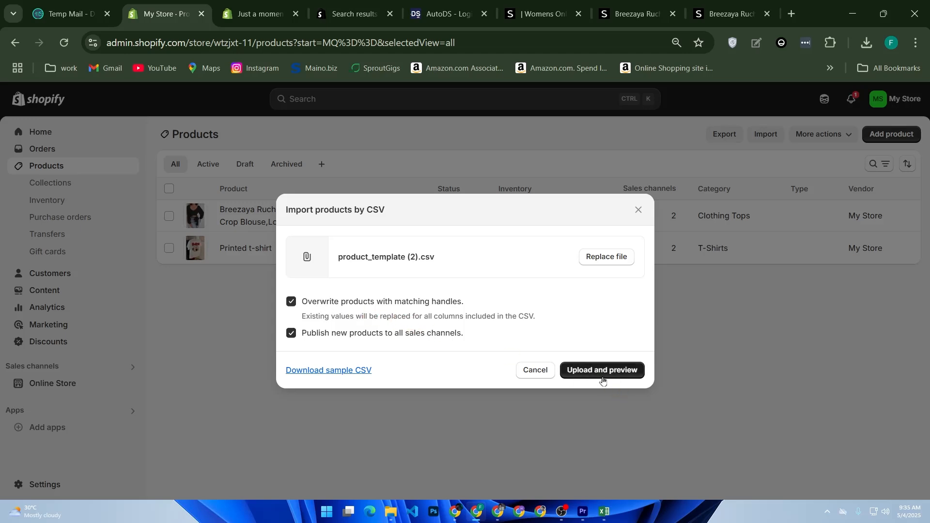
{"action": "left_click", "coordinate": [600, 378]}
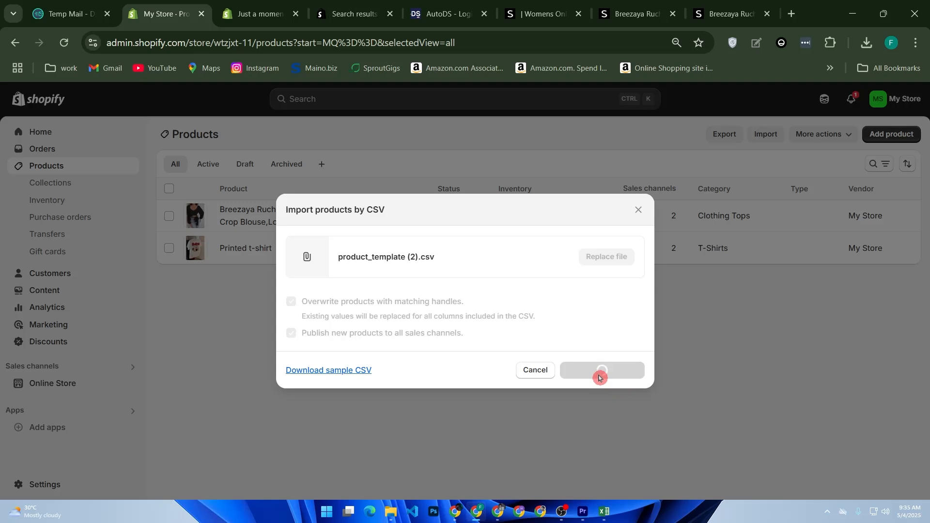
{"action": "scroll", "coordinate": [560, 320], "scroll_direction": "down", "scroll_amount": 4}
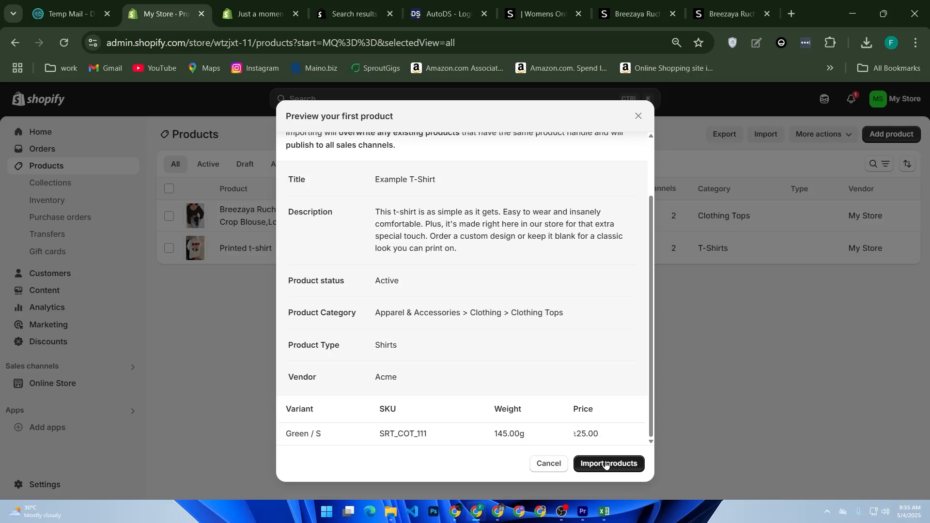
{"action": "left_click", "coordinate": [606, 465]}
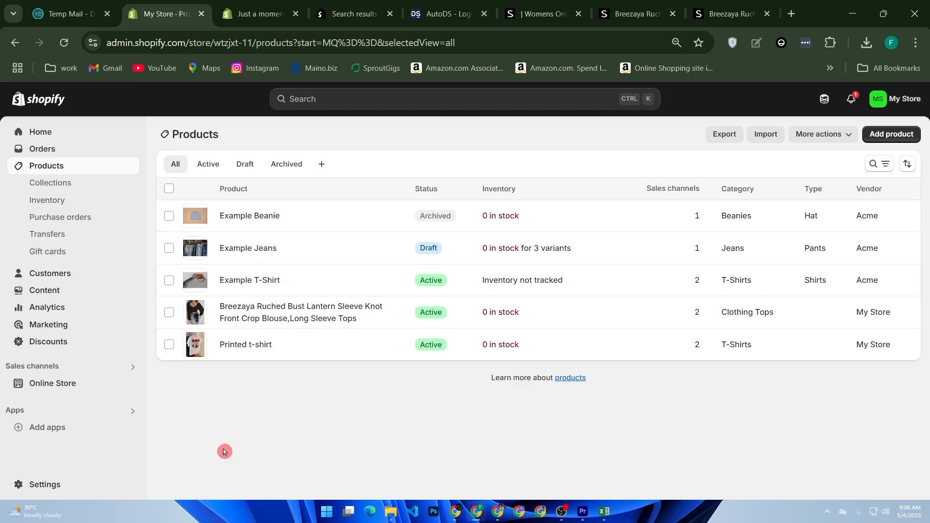
Step: Open the imported Example Beanie product and review its description, media, category, pricing and organization details
{"action": "left_click", "coordinate": [255, 220]}
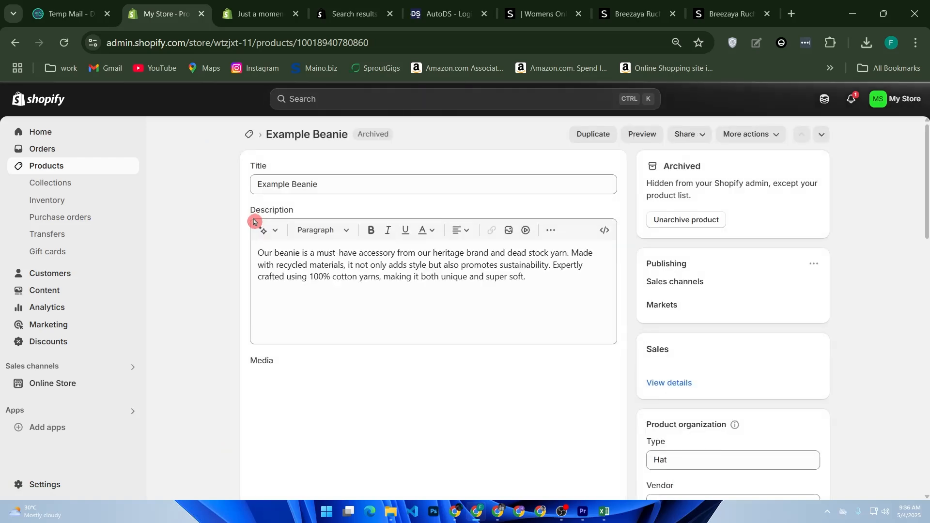
{"action": "scroll", "coordinate": [286, 373], "scroll_direction": "down", "scroll_amount": 3}
{"action": "scroll", "coordinate": [286, 373], "scroll_direction": "down", "scroll_amount": 1}
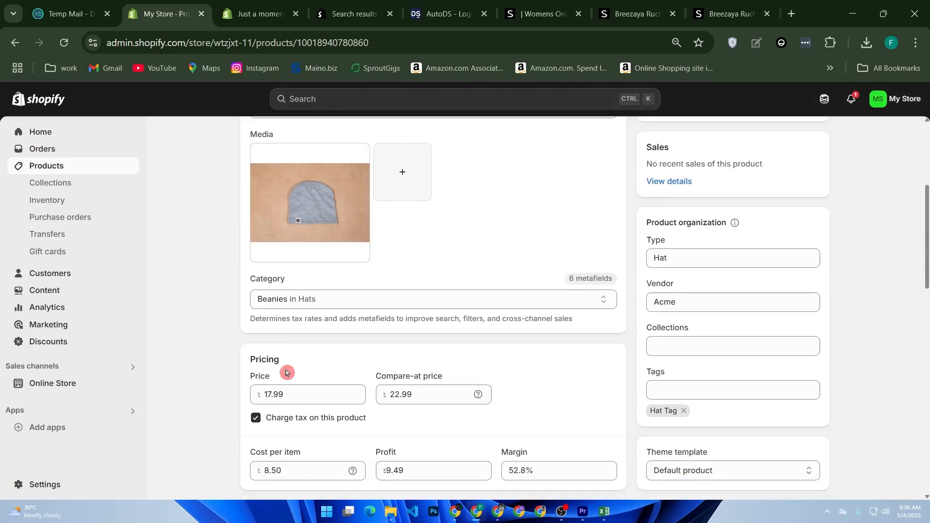
{"action": "scroll", "coordinate": [286, 373], "scroll_direction": "up", "scroll_amount": 5}
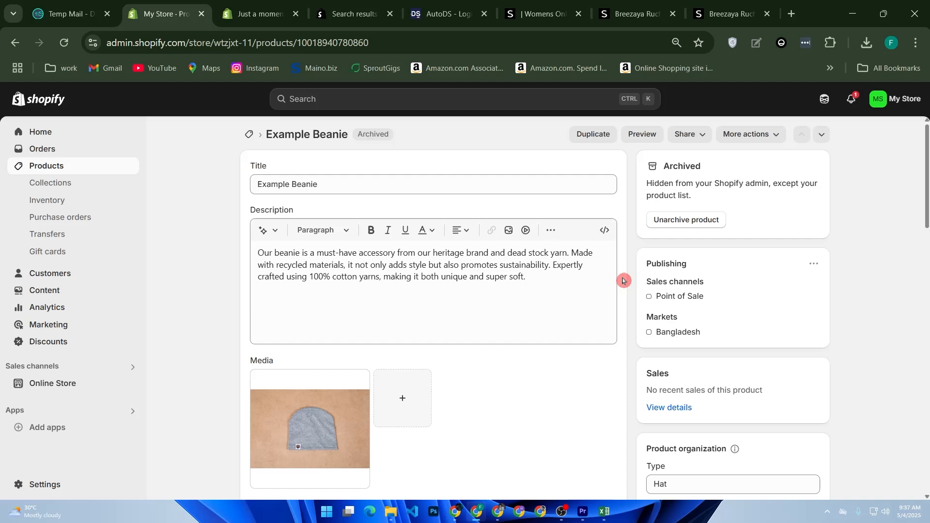
{"action": "left_click", "coordinate": [542, 277]}
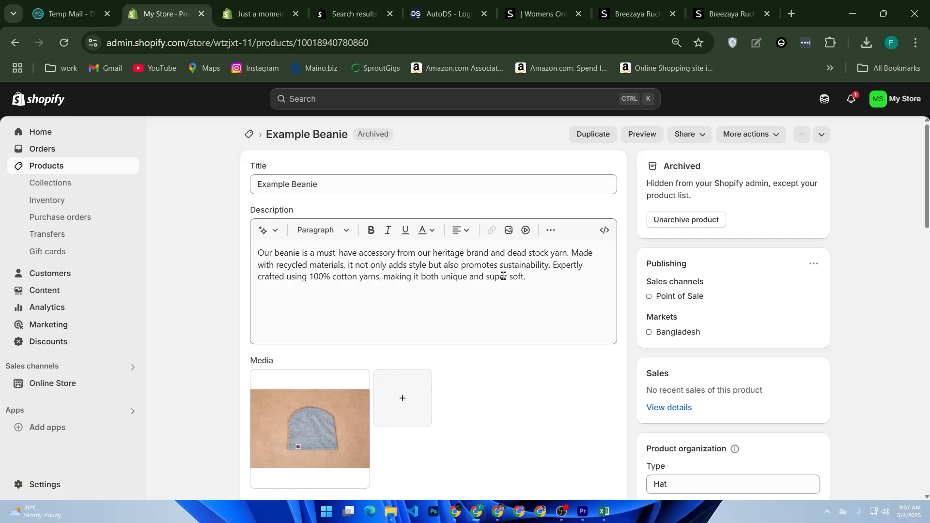